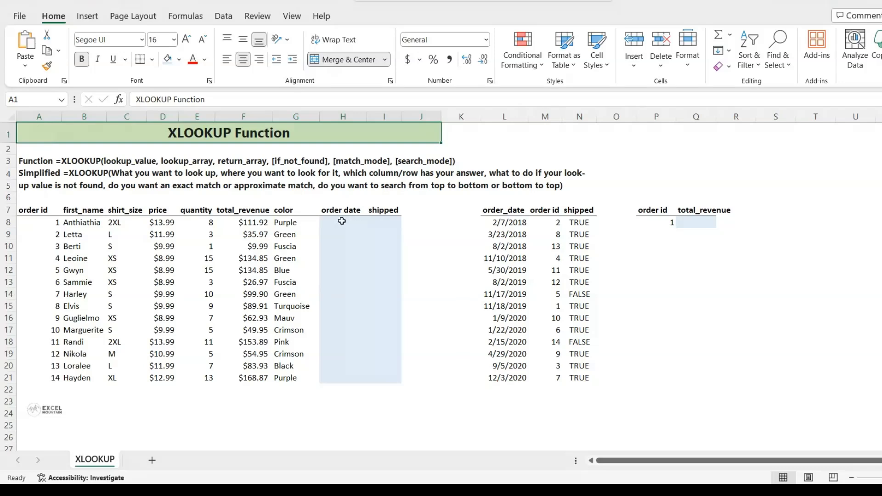
Step: Start an XLOOKUP in H8 that looks up A8 in the absolute order id range $M$8:$M$21
{"action": "left_click", "coordinate": [342, 222]}
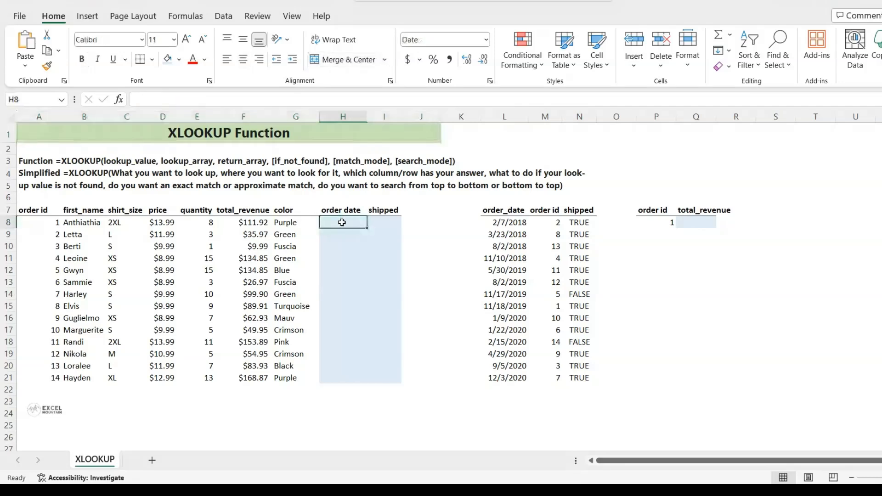
{"action": "type", "text": "=x"}
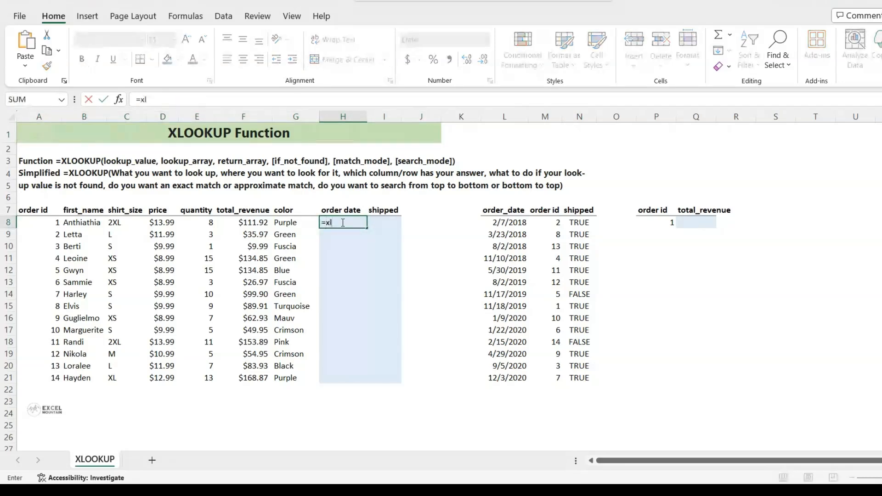
{"action": "type", "text": "l"}
{"action": "key", "text": "Tab"}
{"action": "left_click", "coordinate": [52, 221]}
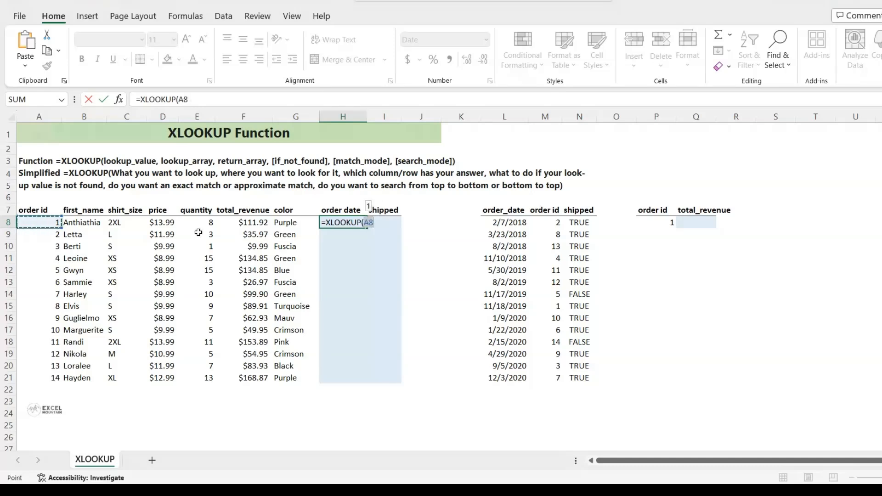
{"action": "type", "text": ","}
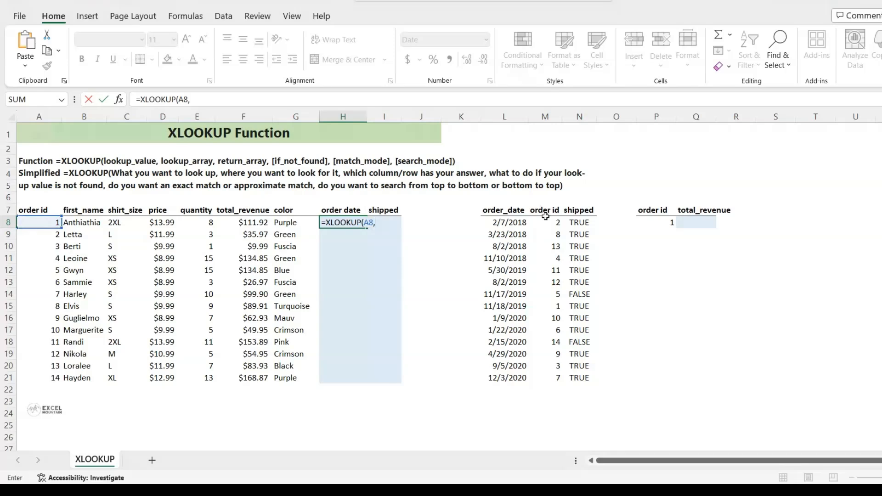
{"action": "left_click_drag", "start_coordinate": [547, 220], "coordinate": [545, 375]}
{"action": "key", "text": "F4"}
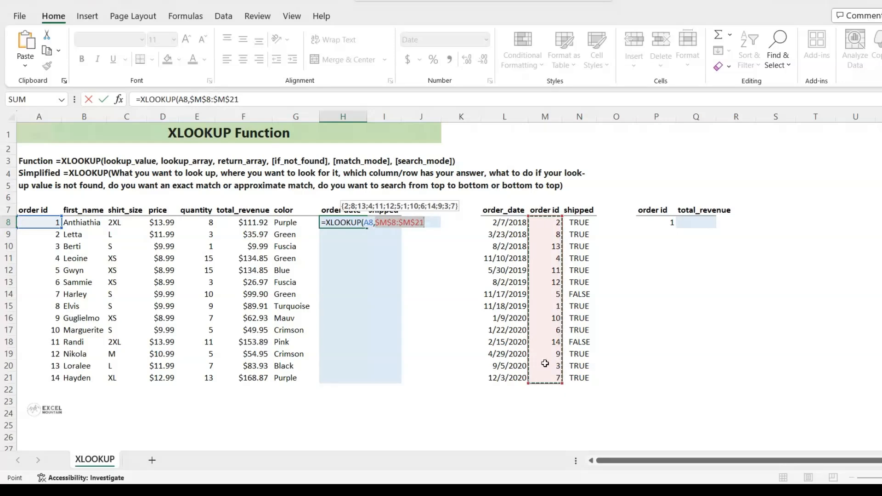
Step: Complete the formula with return array $L$8:$L$21, "NF" if not found, match mode 0 and search mode 1
{"action": "type", "text": ","}
{"action": "left_click_drag", "start_coordinate": [509, 221], "coordinate": [500, 373]}
{"action": "key", "text": "F4"}
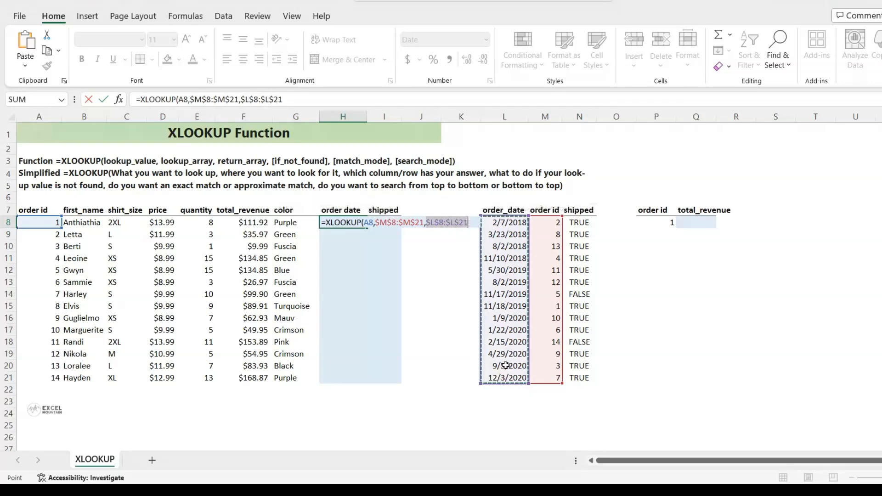
{"action": "type", "text": ",\""}
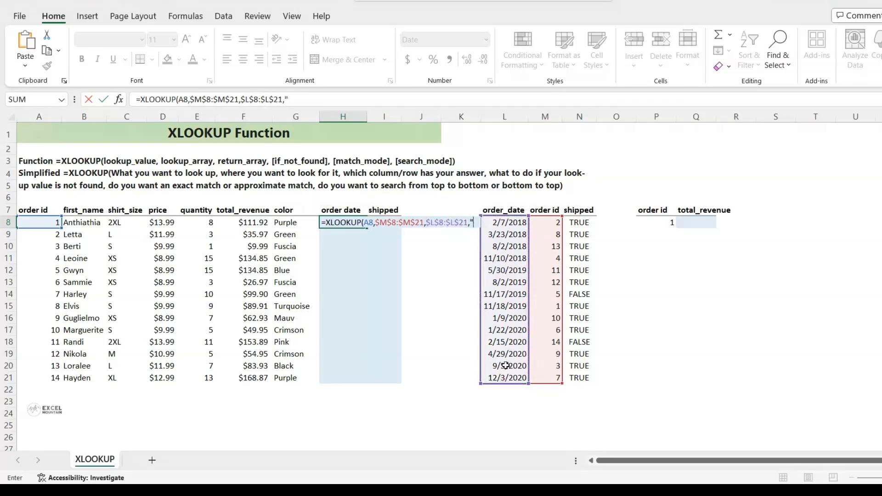
{"action": "type", "text": "NF\","}
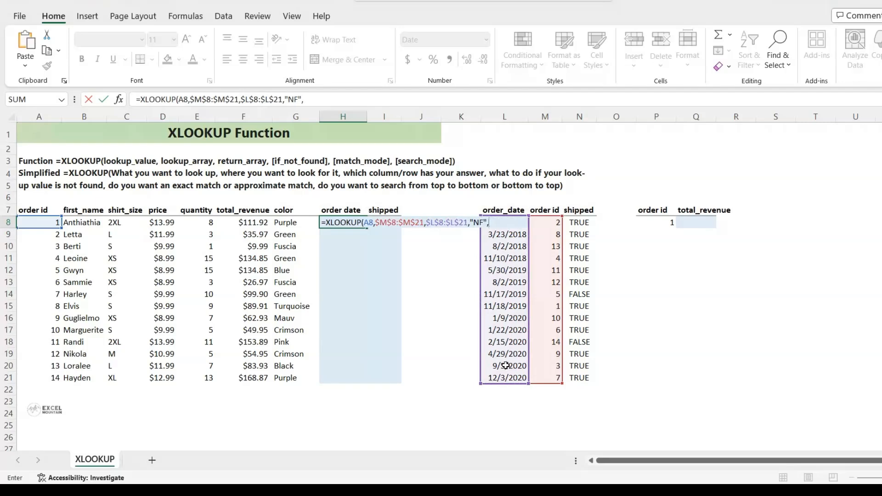
{"action": "type", "text": "0"}
{"action": "type", "text": ",1)"}
{"action": "key", "text": "Return"}
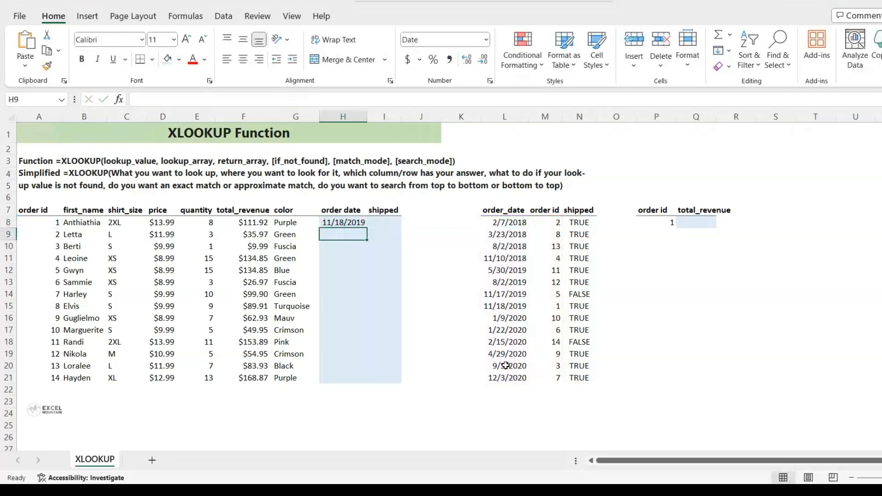
Step: Fill the order date formula down through H21 and compare a result with the order_date table
{"action": "left_click", "coordinate": [361, 224]}
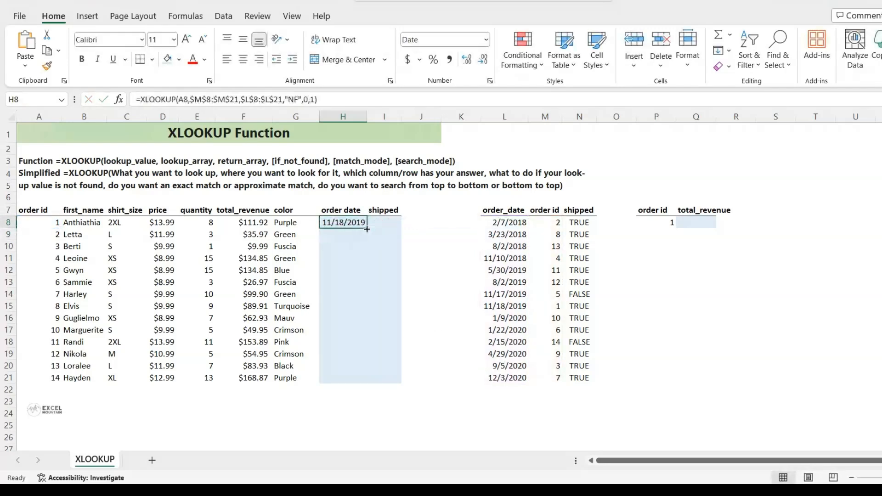
{"action": "double_click", "coordinate": [367, 228]}
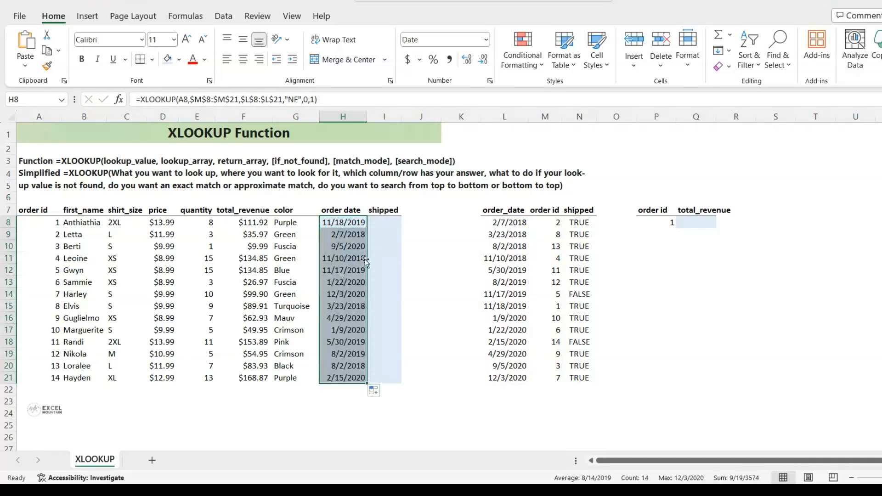
{"action": "left_click", "coordinate": [346, 223]}
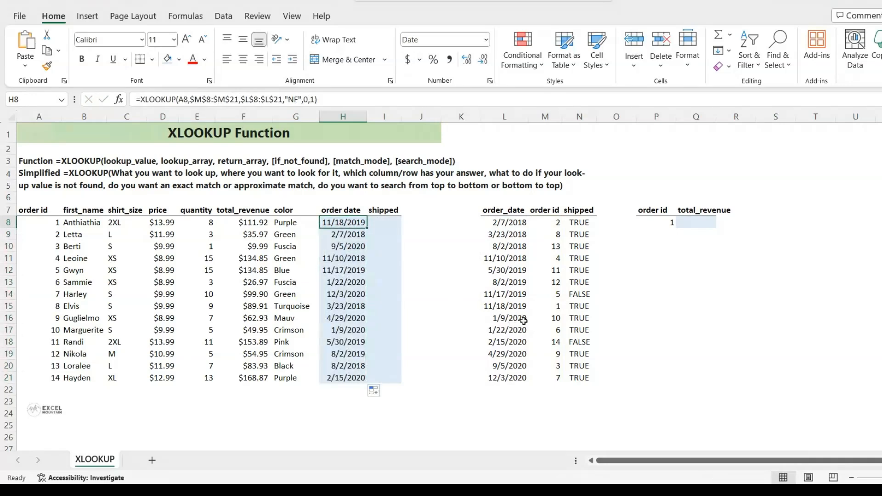
{"action": "left_click", "coordinate": [511, 306], "text": "ctrl"}
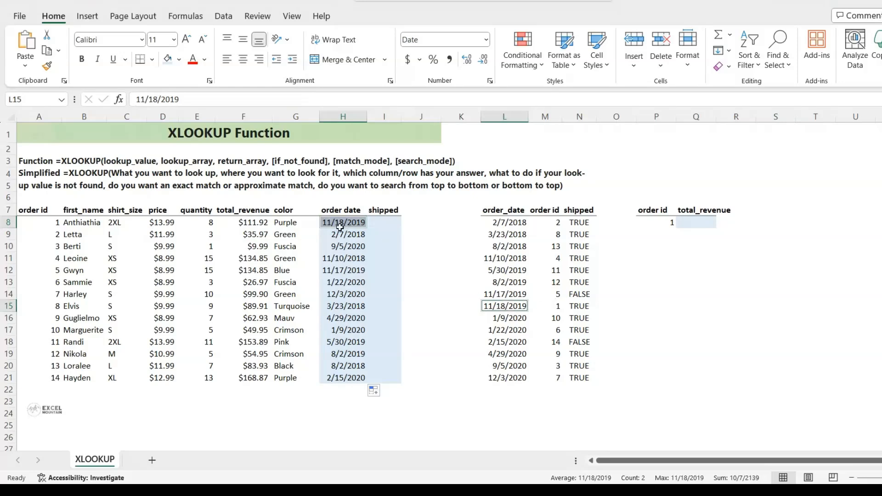
Step: Copy the XLOOKUP formula text from H8 into the formula of I8
{"action": "left_click", "coordinate": [385, 224]}
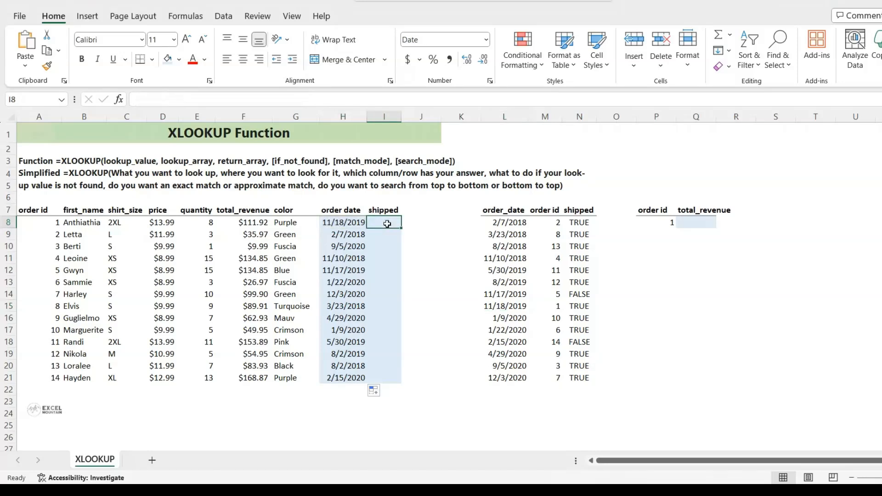
{"action": "left_click", "coordinate": [350, 222]}
{"action": "left_click_drag", "start_coordinate": [317, 99], "coordinate": [136, 99]}
{"action": "key", "text": "ctrl+c"}
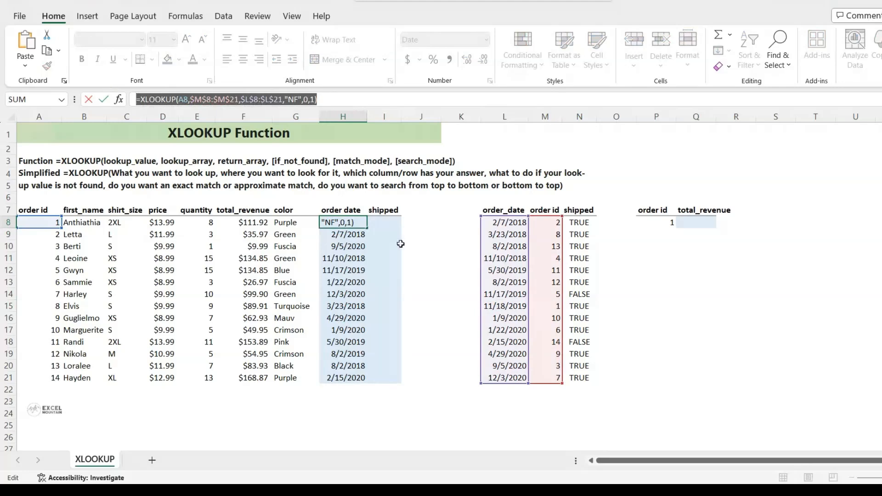
{"action": "key", "text": "Tab"}
{"action": "left_click", "coordinate": [273, 100]}
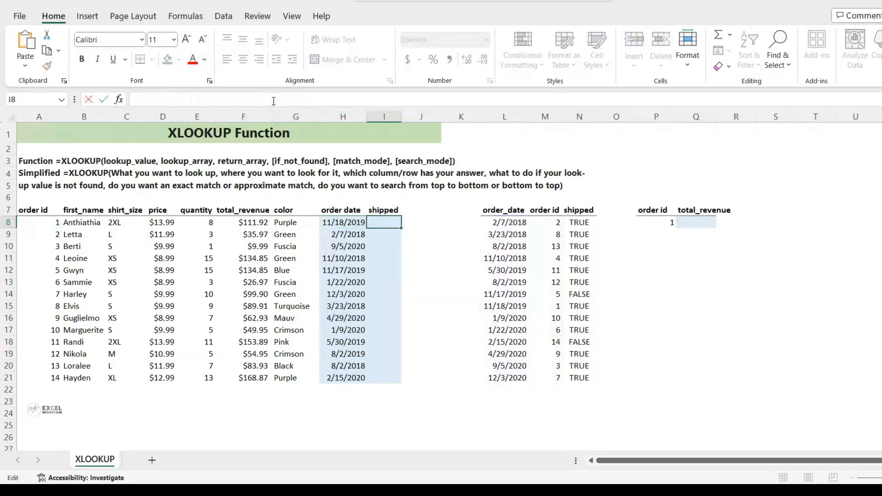
{"action": "key", "text": "ctrl+v"}
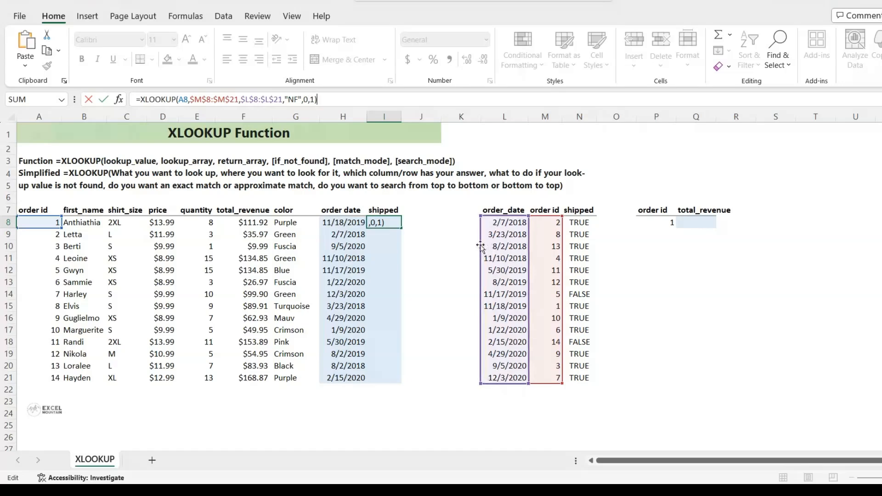
Step: Change the return array to the shipped range $N$8:$N$21, then fill the formula down through I21
{"action": "left_click_drag", "start_coordinate": [480, 247], "coordinate": [574, 242]}
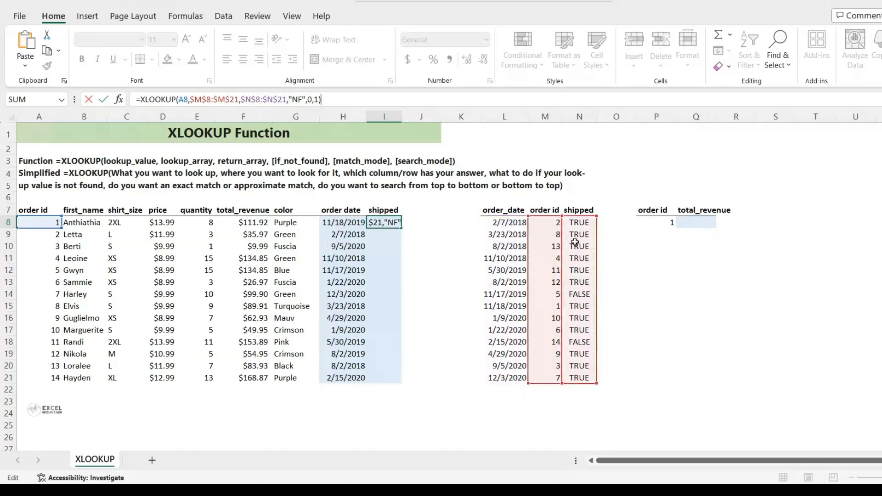
{"action": "key", "text": "ctrl+Return"}
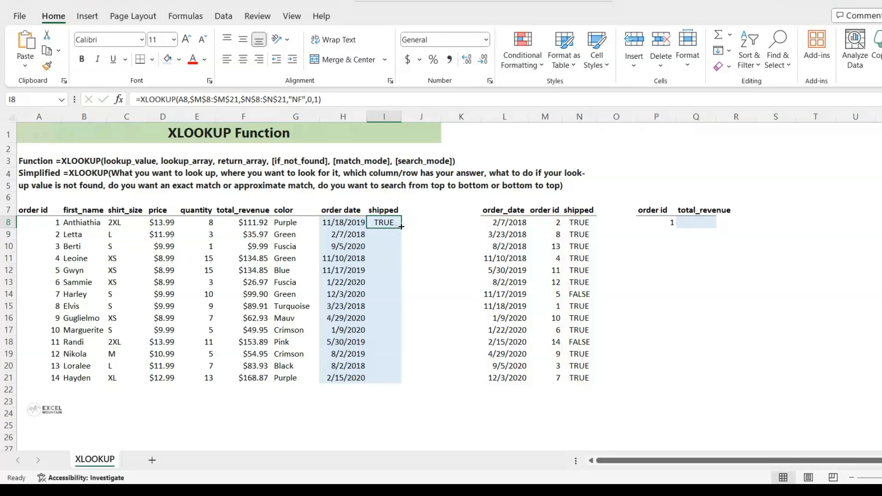
{"action": "double_click", "coordinate": [401, 226]}
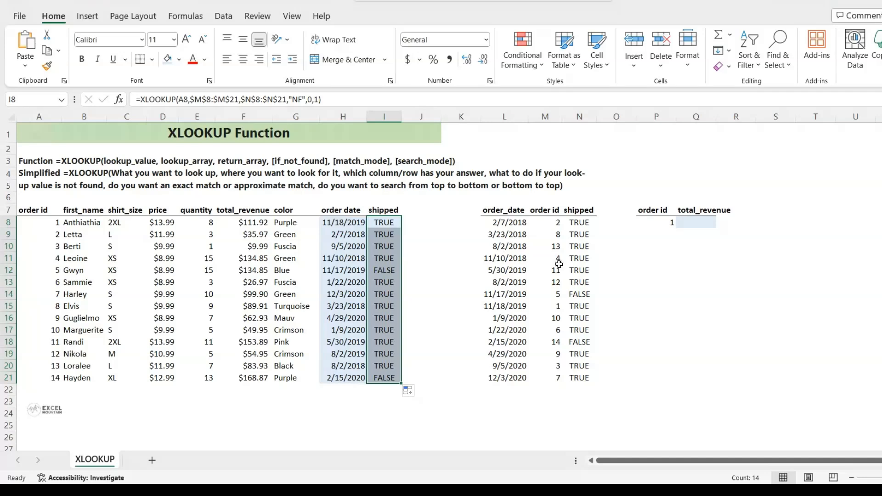
Step: Start an XLOOKUP in Q8 that looks up P8 in the absolute order id range $A$8:$A$21
{"action": "left_click", "coordinate": [677, 241]}
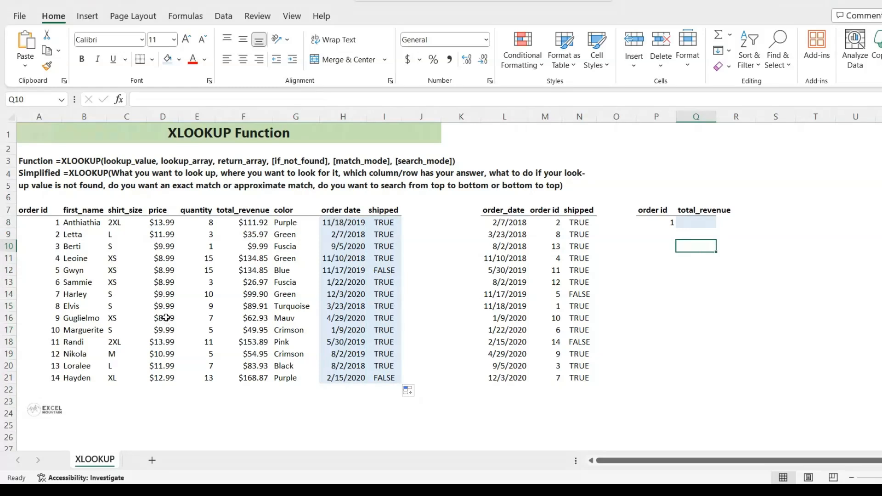
{"action": "left_click", "coordinate": [703, 223]}
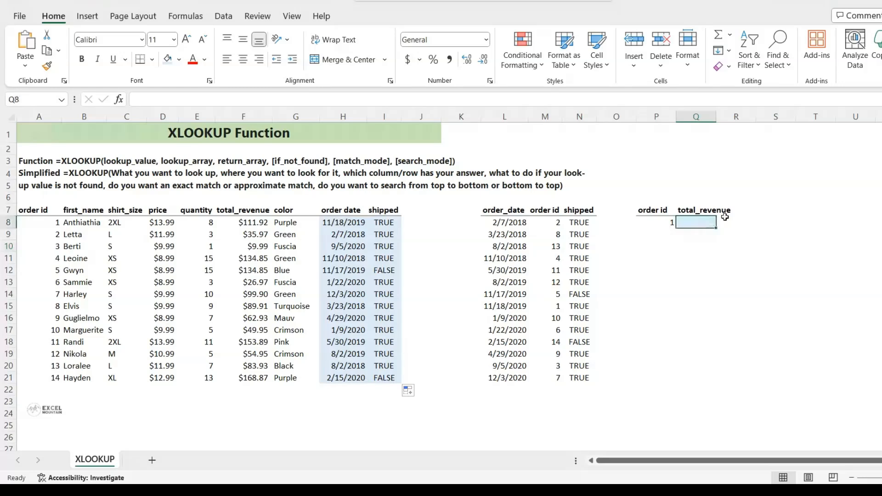
{"action": "type", "text": "="}
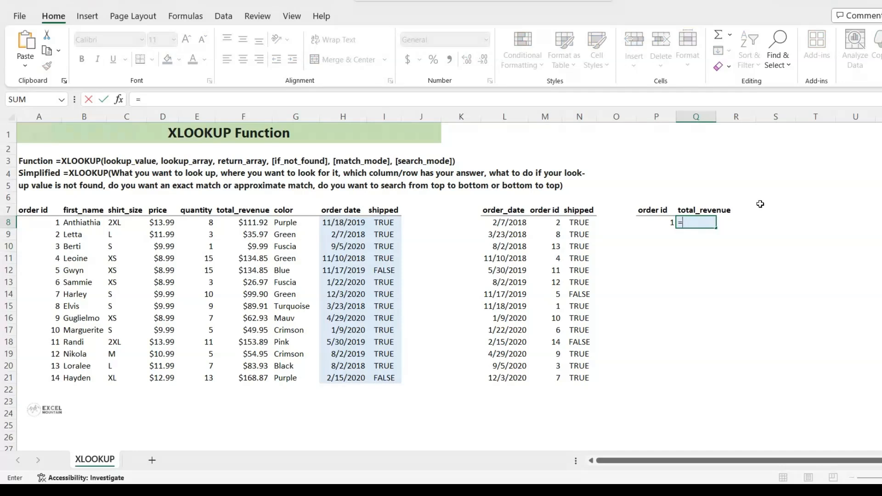
{"action": "type", "text": "xl"}
{"action": "key", "text": "Tab"}
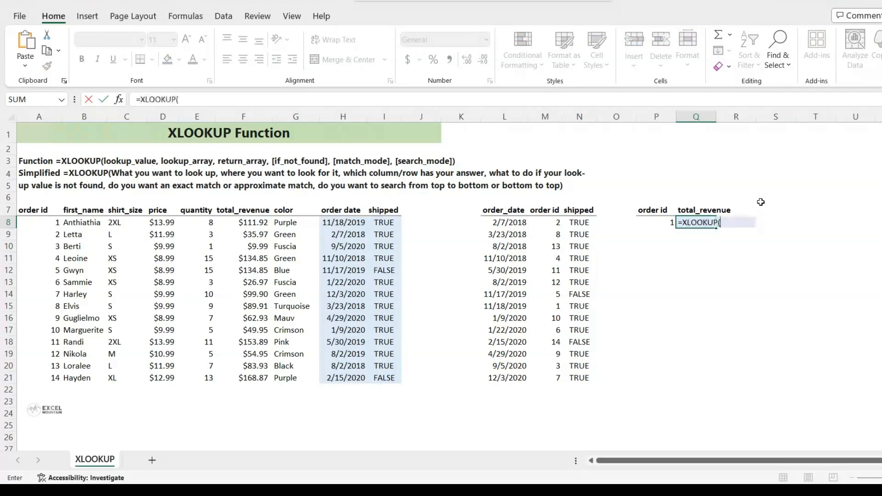
{"action": "left_click", "coordinate": [663, 221]}
{"action": "type", "text": ","}
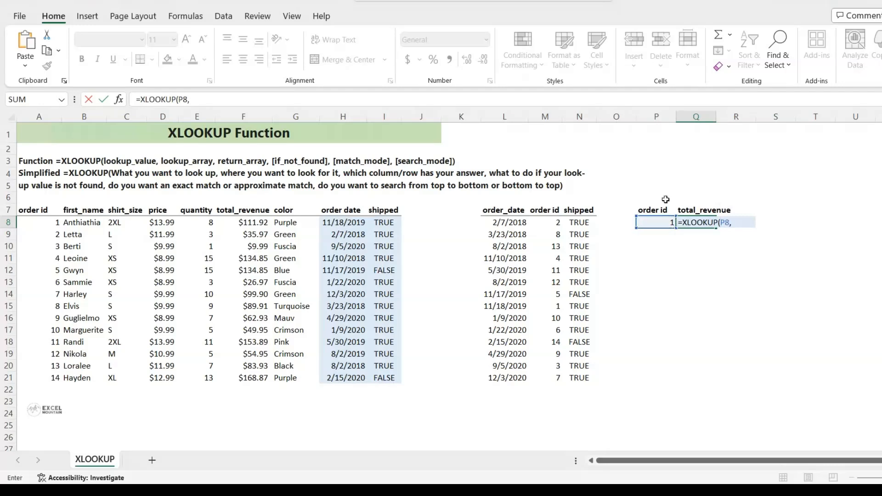
{"action": "left_click_drag", "start_coordinate": [40, 220], "coordinate": [32, 375]}
{"action": "key", "text": "F4"}
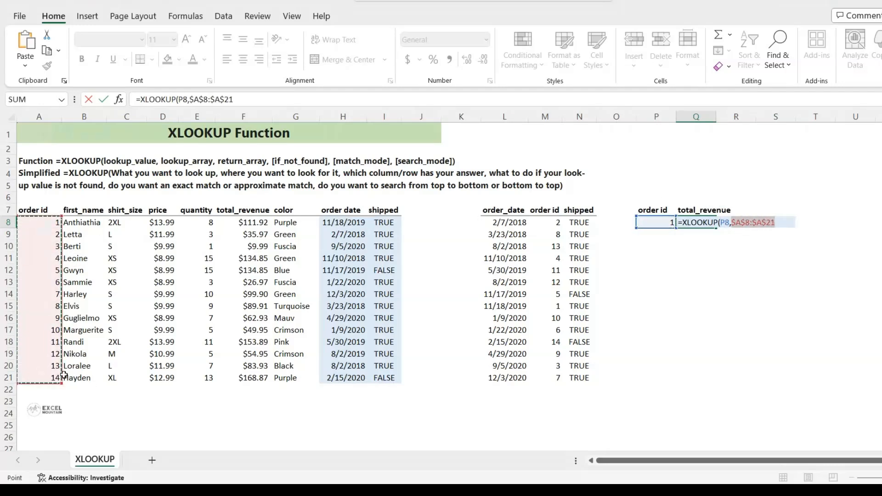
Step: Complete it with return array $F$8:$F$21, "NF" if not found, match mode 0 and search mode 1
{"action": "type", "text": ","}
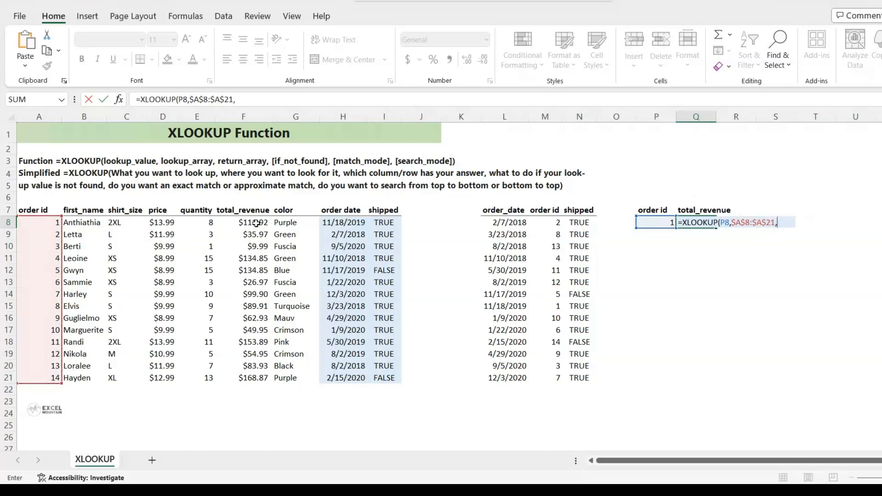
{"action": "left_click_drag", "start_coordinate": [256, 224], "coordinate": [253, 375]}
{"action": "key", "text": "F4"}
{"action": "type", "text": ","}
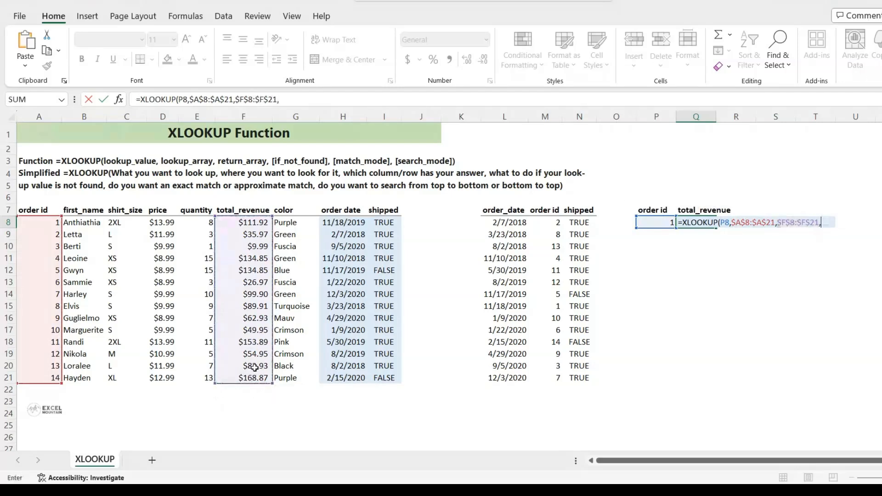
{"action": "type", "text": "\"NF"}
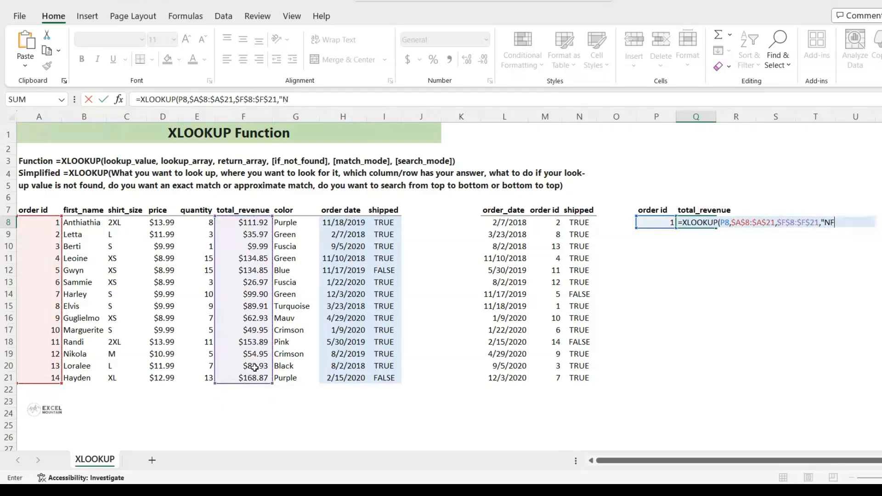
{"action": "type", "text": "\",0,1)"}
{"action": "key", "text": "ctrl+Return"}
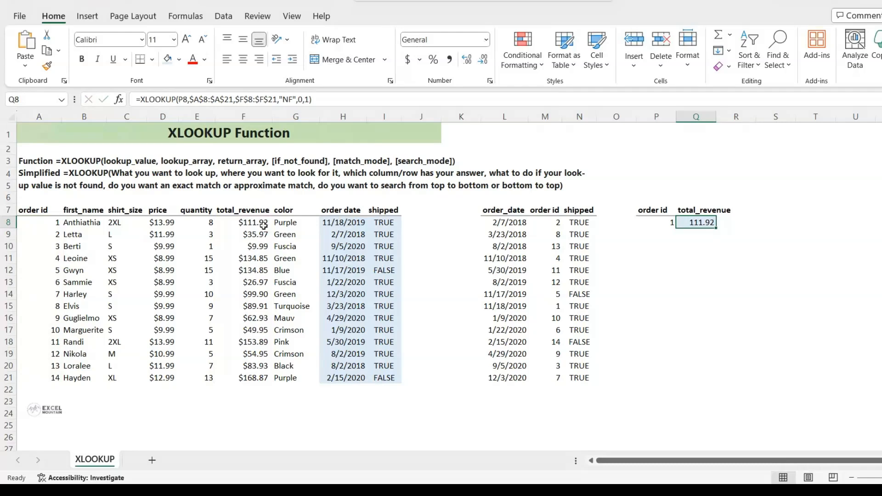
Step: Set the lookup order id in P8 to 11
{"action": "left_click", "coordinate": [656, 223]}
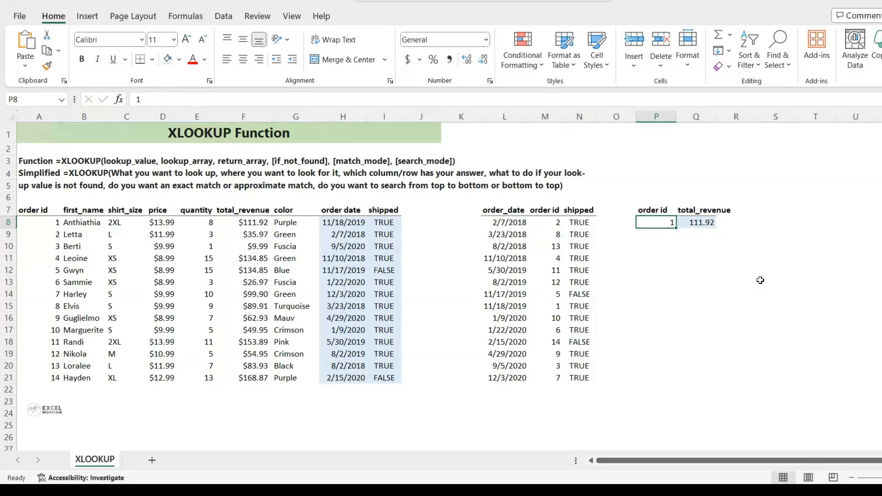
{"action": "type", "text": "11"}
{"action": "key", "text": "Return"}
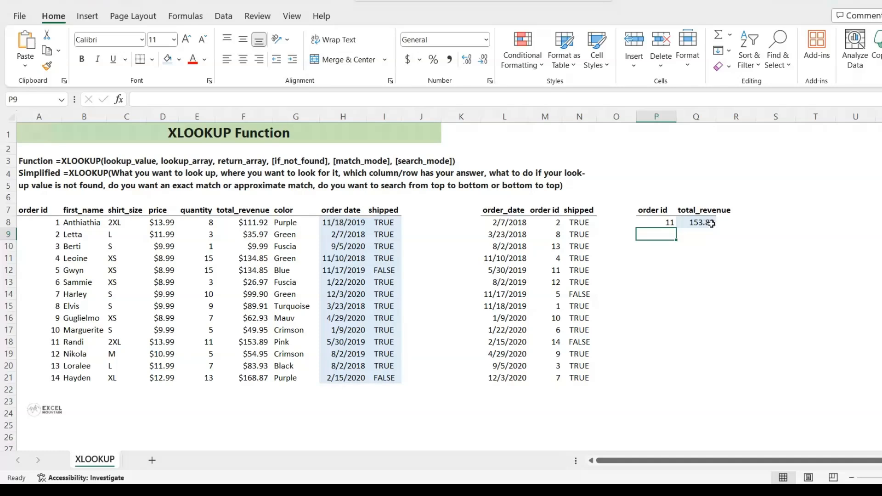
Step: Compare the total_revenue result with the total_revenue of order id 11 in the main table
{"action": "left_click", "coordinate": [668, 224]}
{"action": "left_click", "coordinate": [703, 224]}
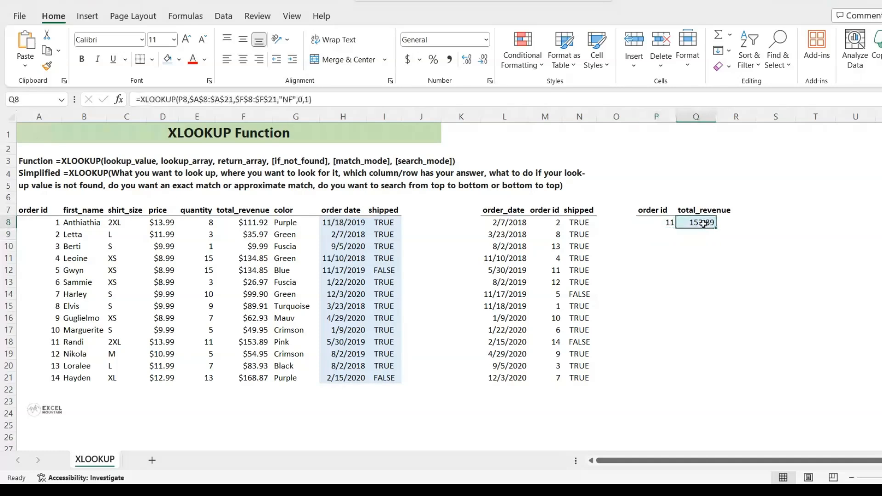
{"action": "left_click", "coordinate": [252, 340], "text": "ctrl"}
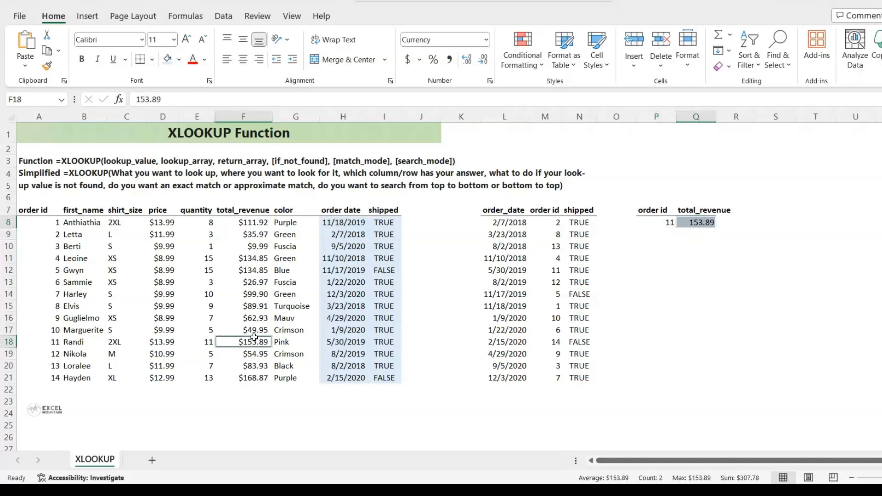